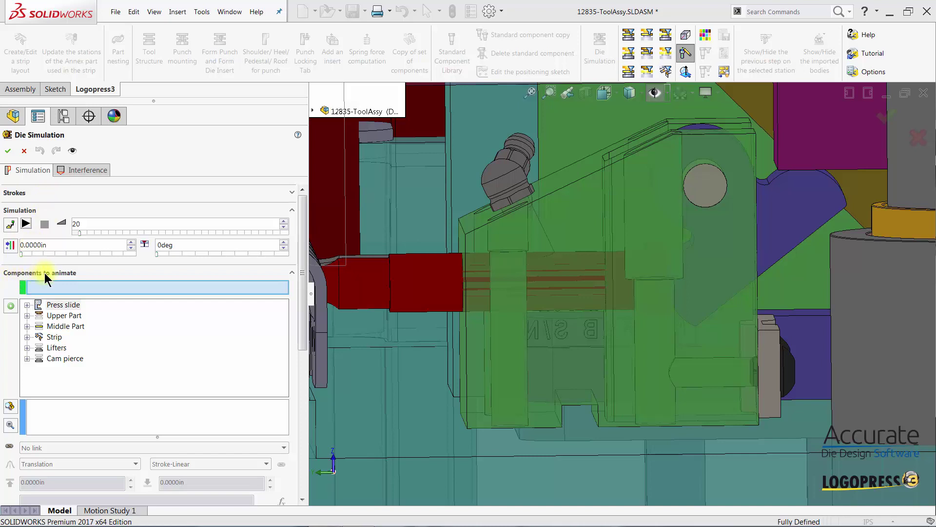
Select the Cam pierce group and add a new animation sequence beneath it
left_click(39, 360)
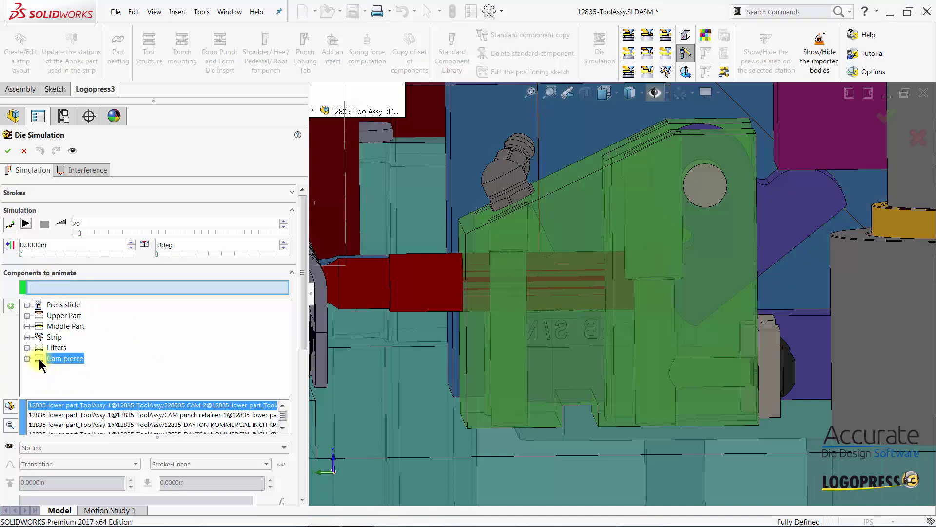
left_click(11, 307)
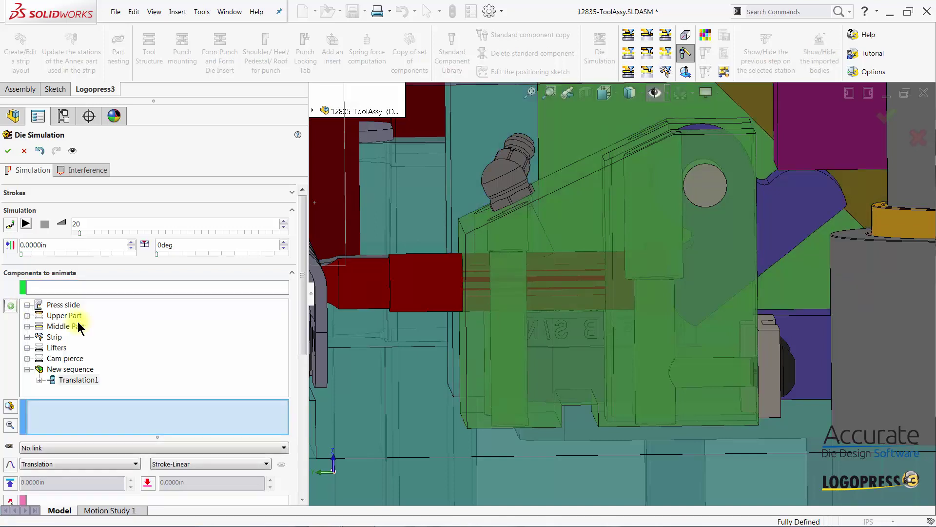
Assign the blue trigger part 500-TRIGGER to the new animation sequence
left_click_drag(303, 335, 303, 363)
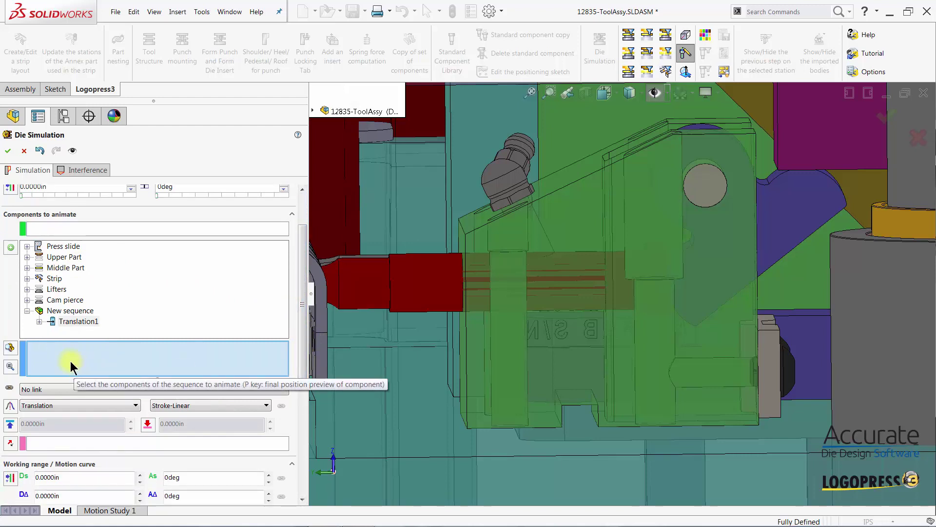
left_click(792, 197)
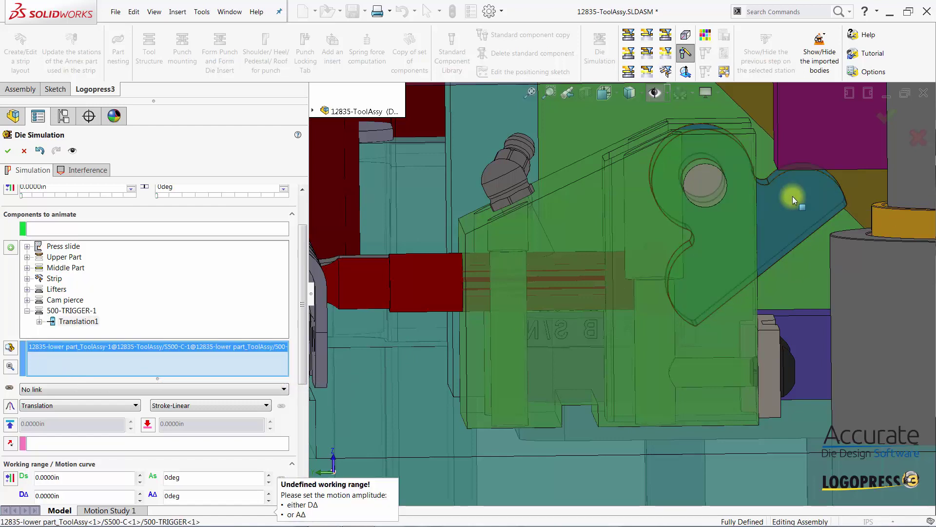
left_click(44, 405)
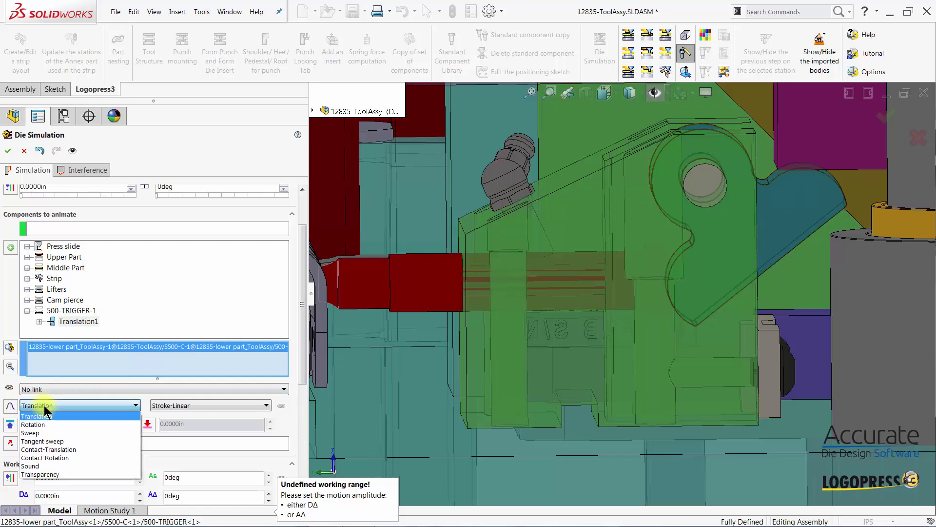
Switch the trigger to Contact-Rotation, with the Driver edge pushing the trigger's curved edge
left_click(42, 458)
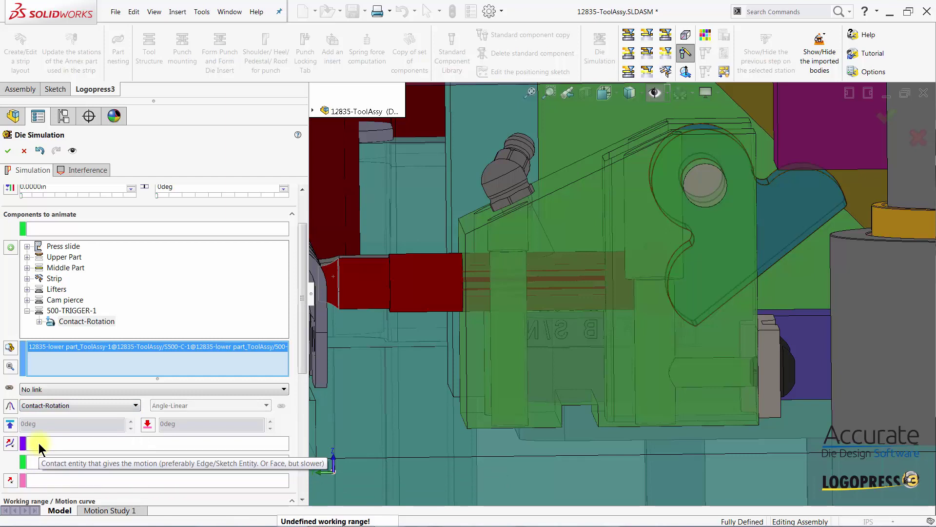
left_click(39, 444)
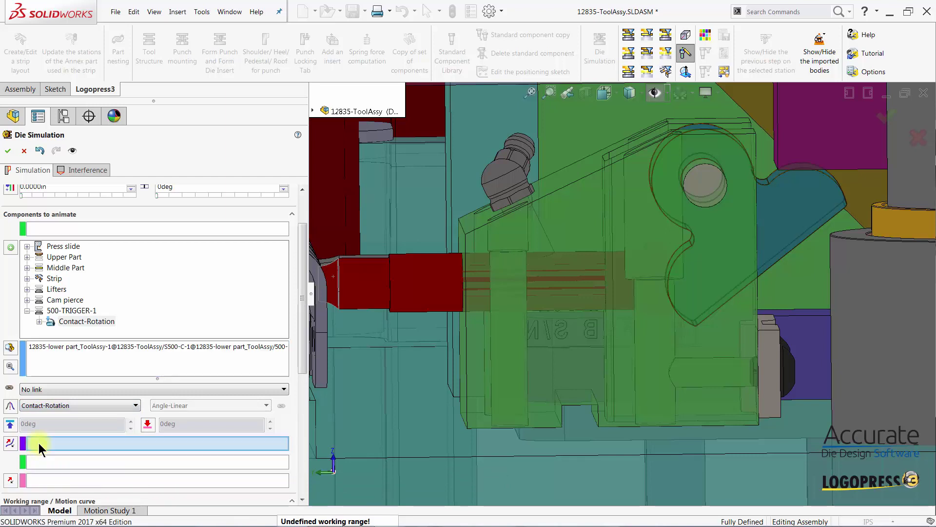
left_click(852, 174)
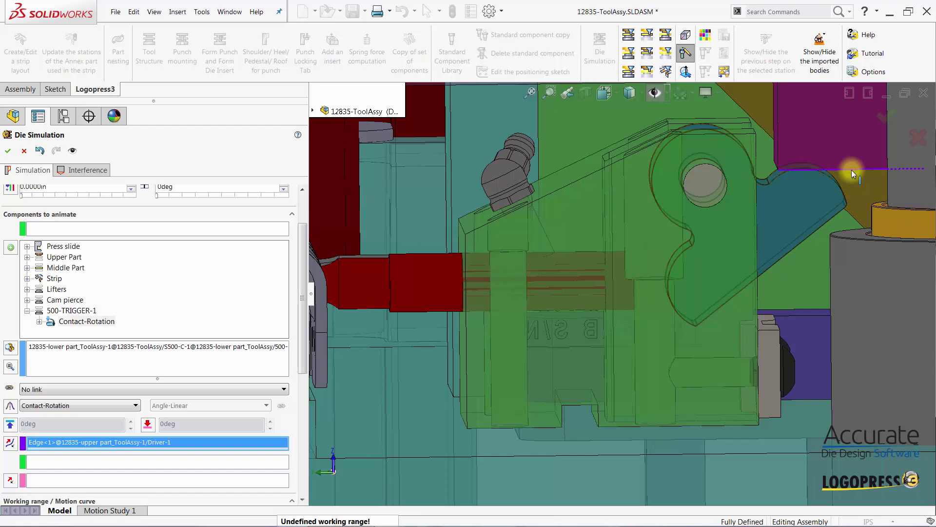
left_click(38, 460)
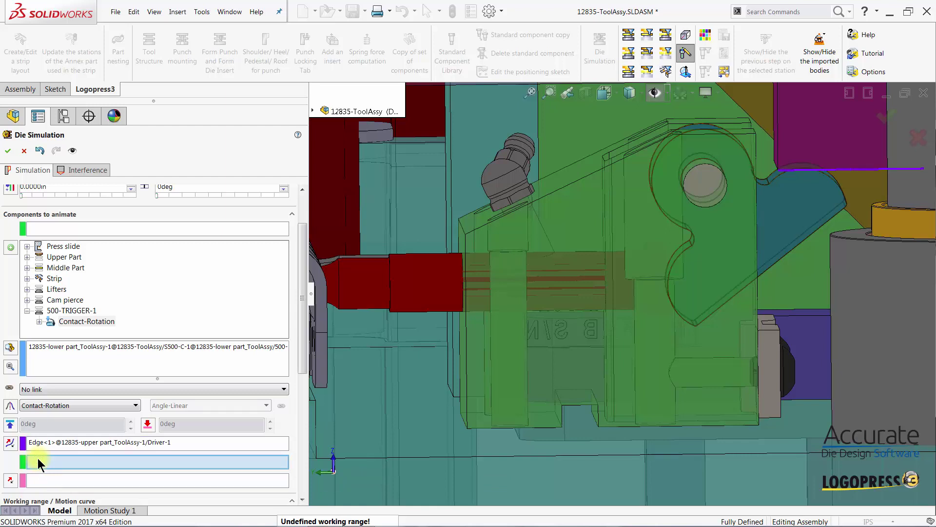
left_click(833, 179)
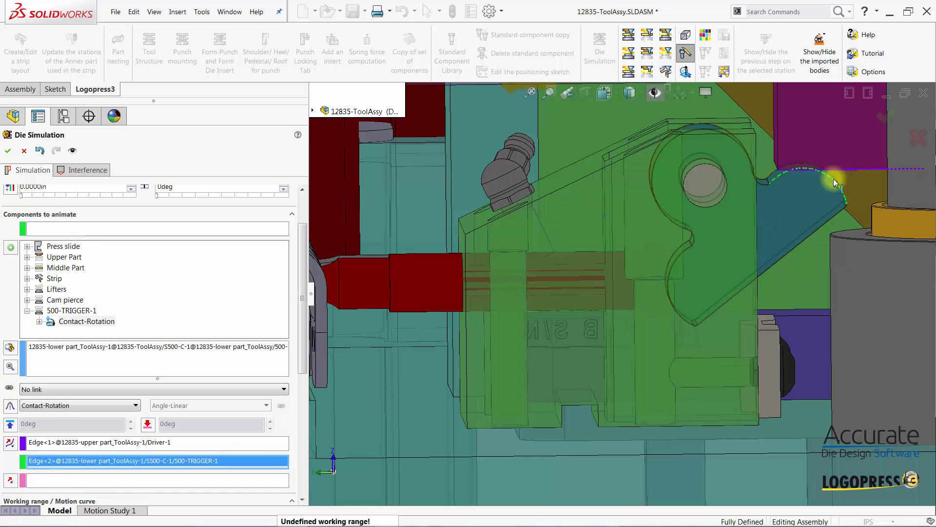
left_click(44, 480)
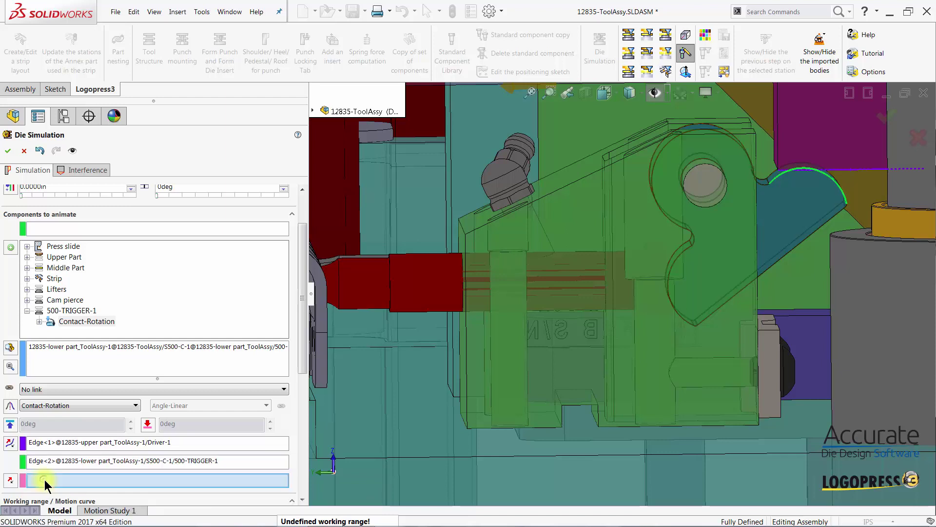
Use the pivot pin edge as rotation axis and set a reversed 20deg amplitude with ascent/descent symmetry
left_click(708, 165)
left_click(707, 165)
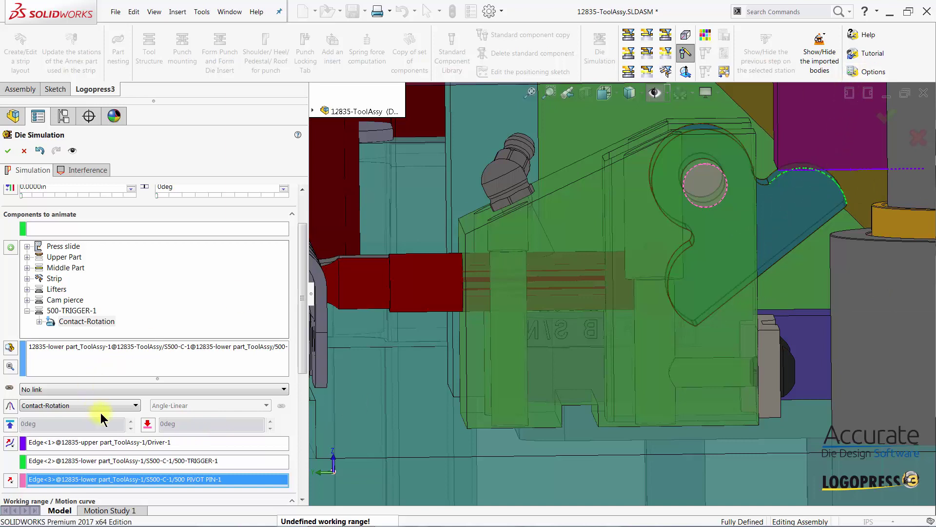
left_click(147, 423)
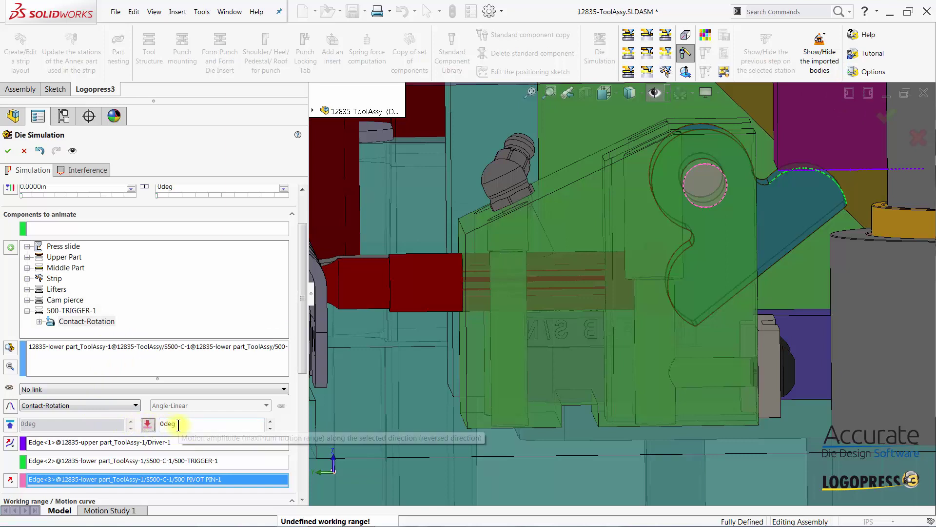
left_click(155, 424)
type("2")
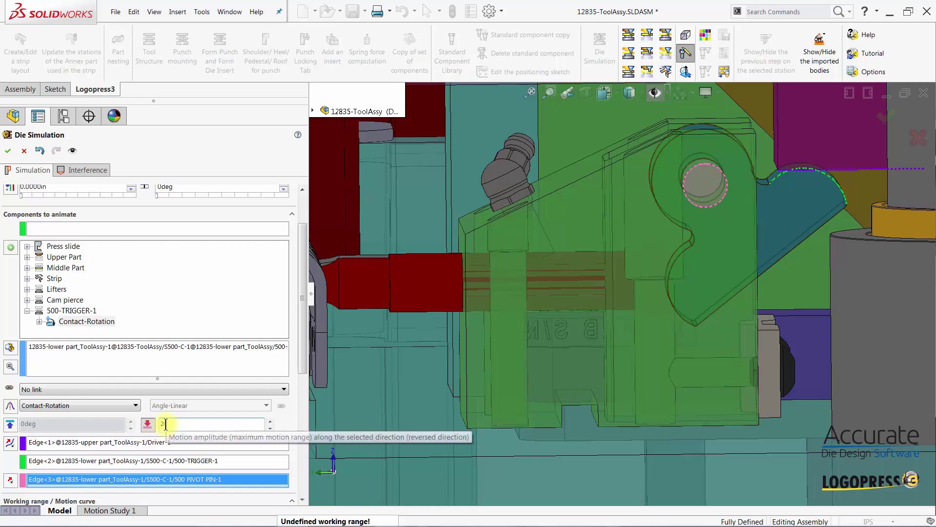
left_click(10, 408)
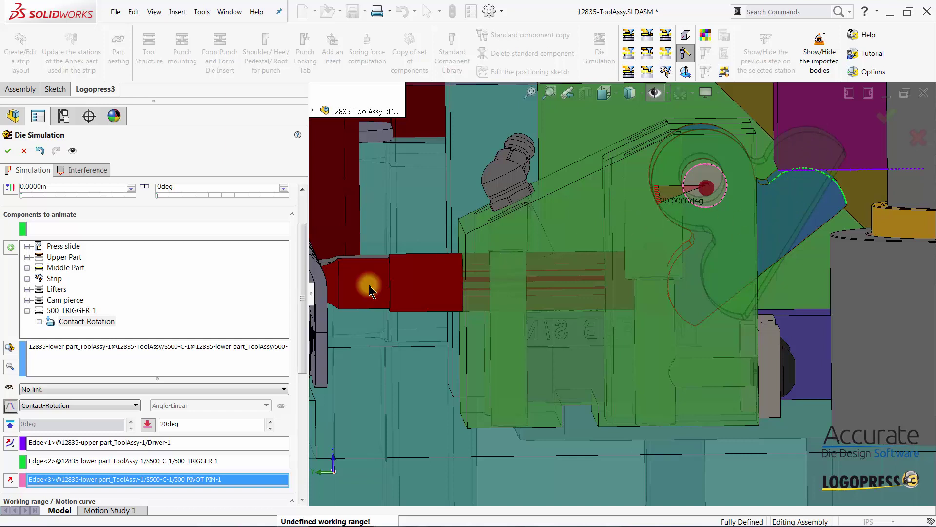
Start the die simulation (F12) to watch the trigger rotate through the press cycle
scroll(303, 308, "up", 3)
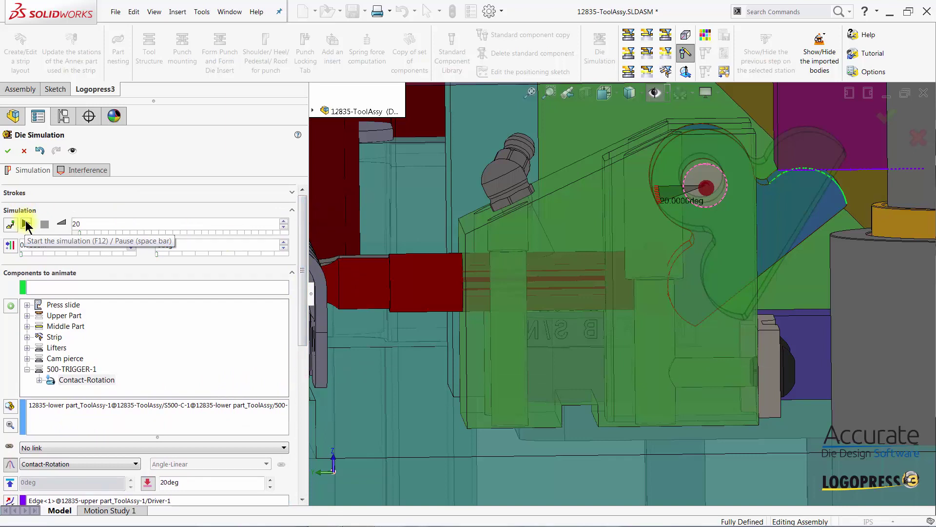
left_click(26, 225)
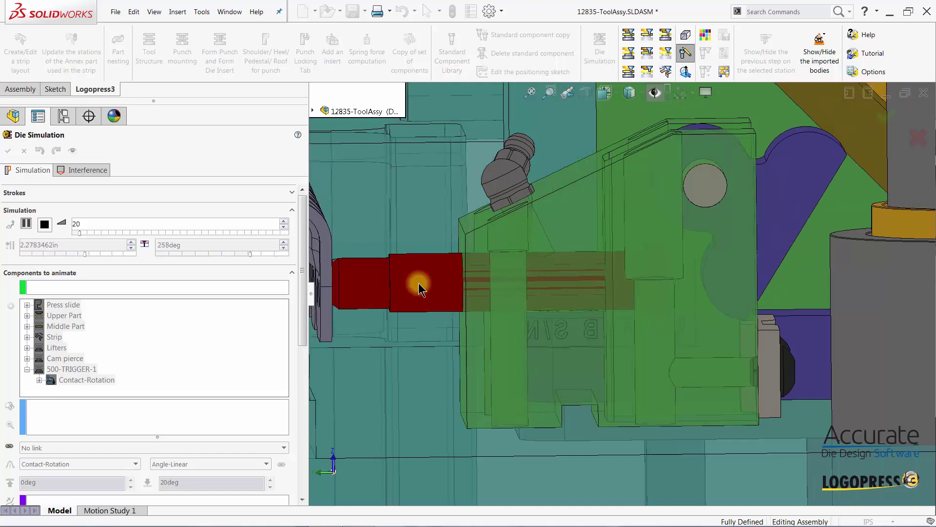
Stop the simulation and rename the 500-TRIGGER-1 sequence to 'trigger'
left_click(43, 225)
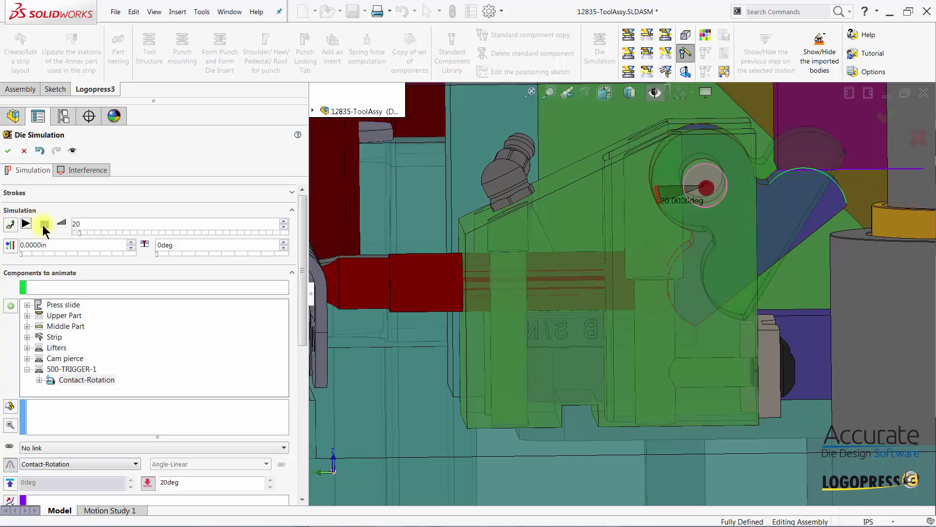
left_click(56, 370)
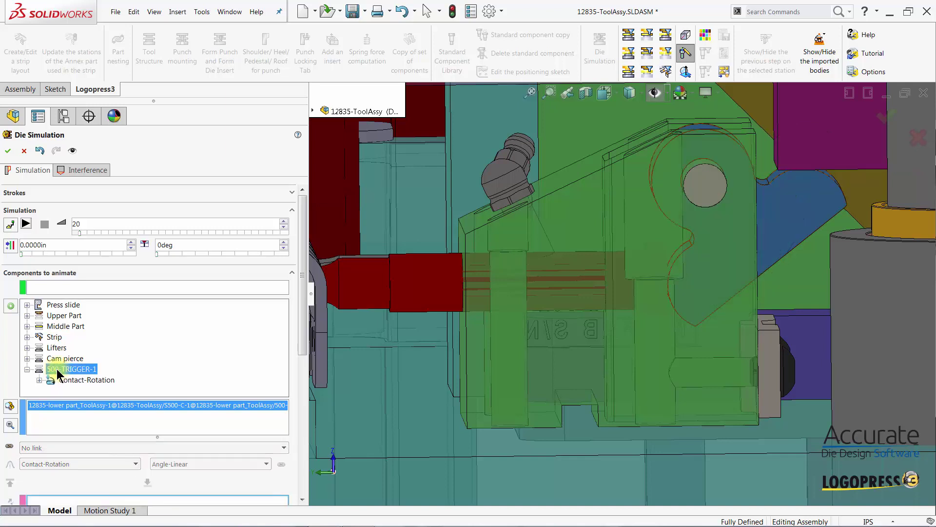
left_click(104, 370)
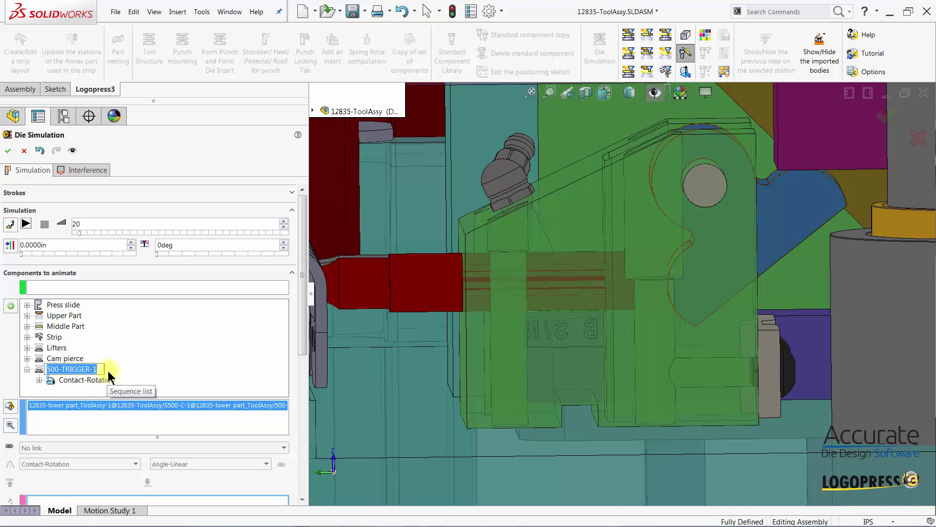
type("trigg")
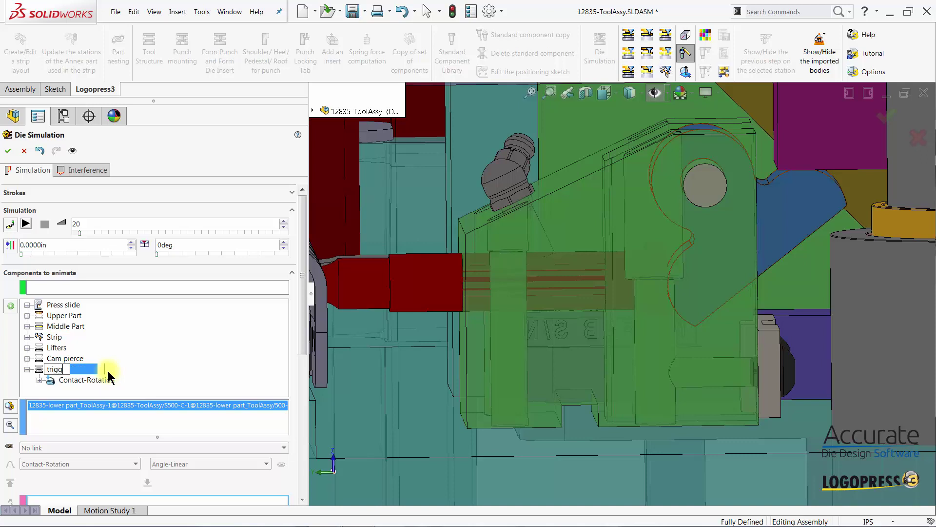
type("er")
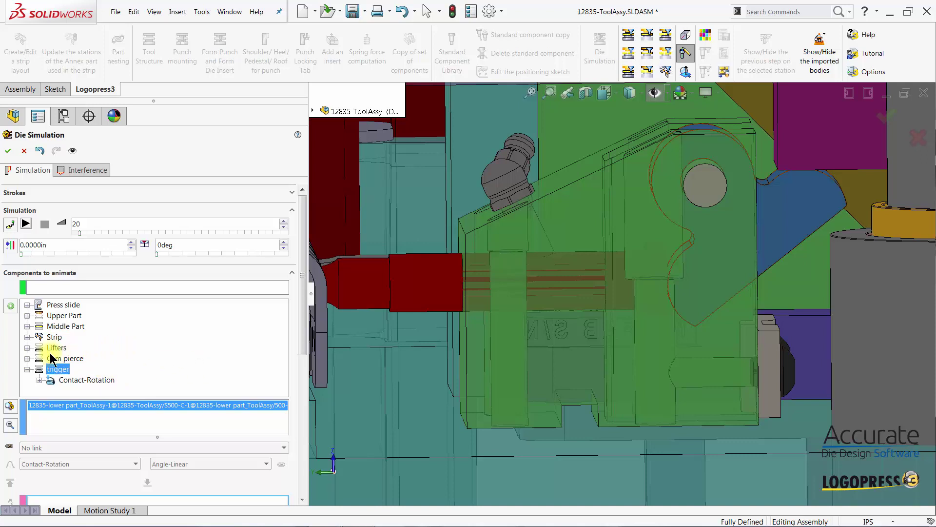
left_click(28, 369)
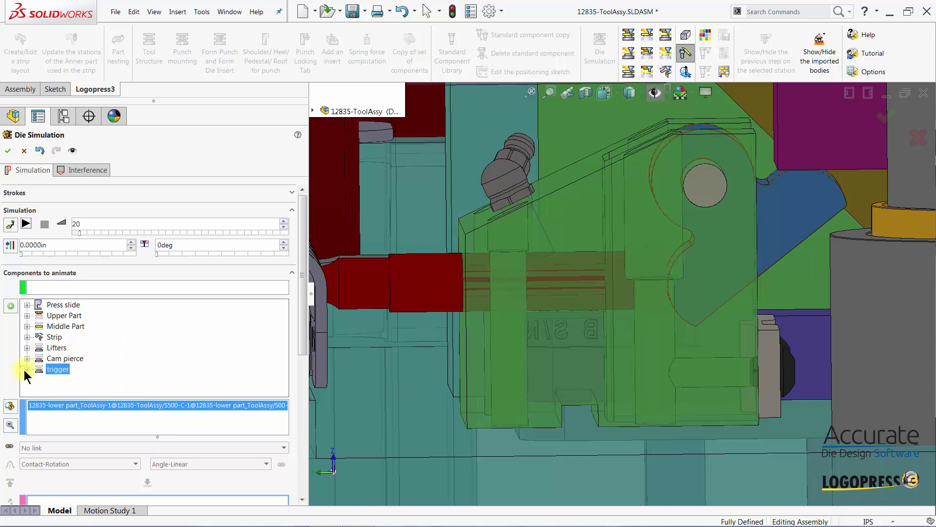
Add another animation sequence and assign the red punch S500-PUNCH-1 to it
left_click(10, 308)
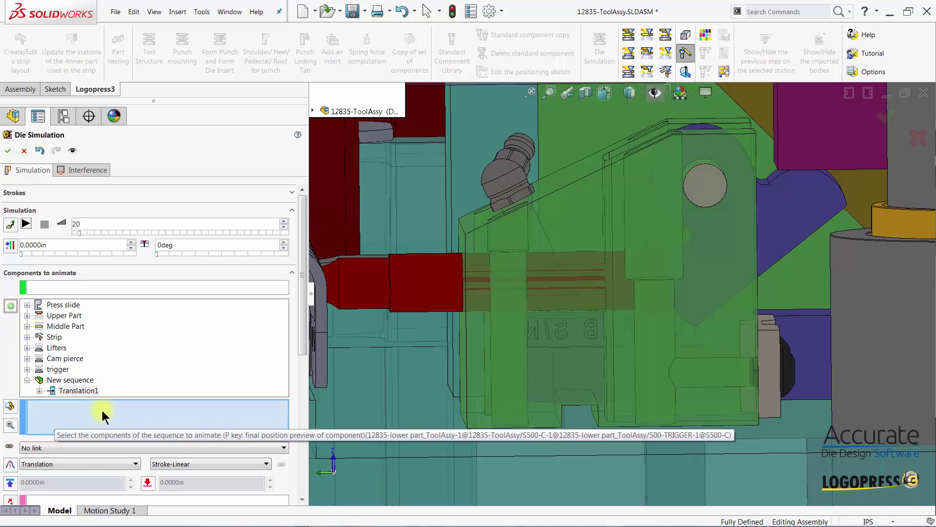
left_click(422, 289)
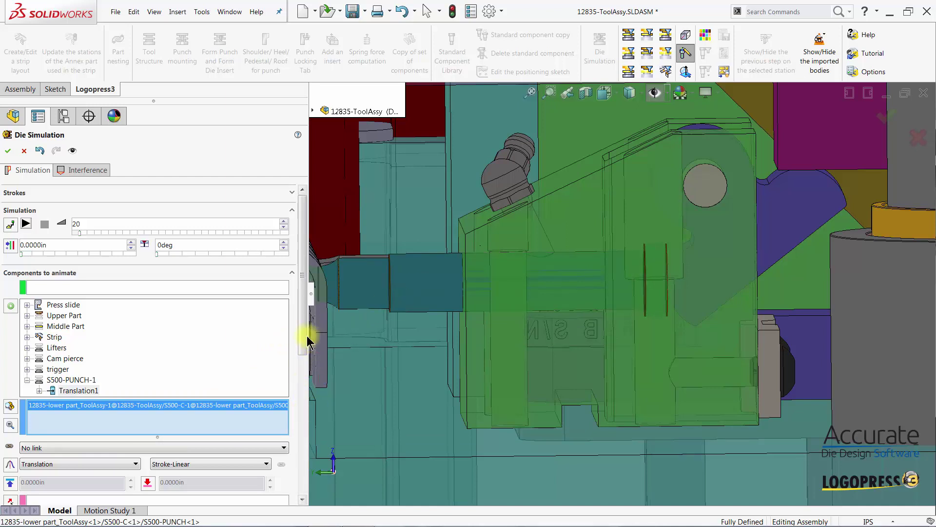
left_click_drag(303, 341, 267, 391)
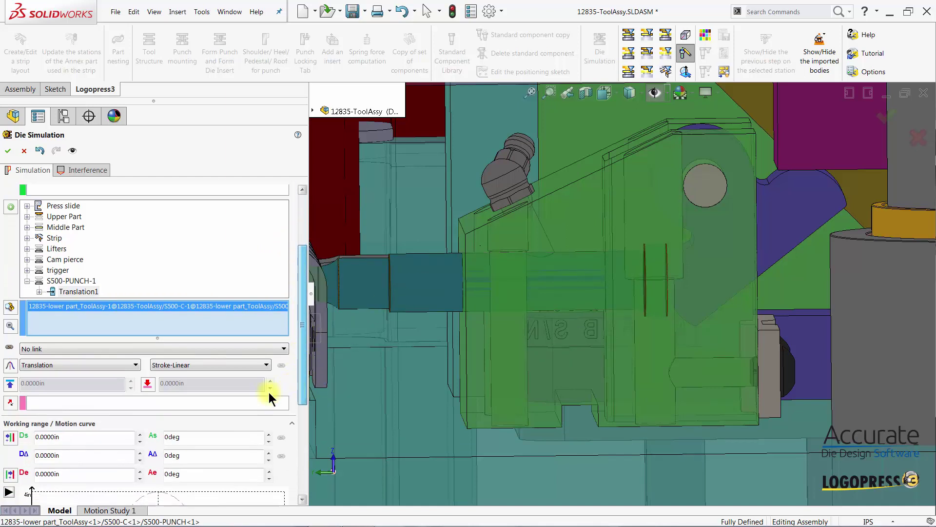
Change the punch sequence's motion type from Translation to Contact-Translation
left_click(52, 364)
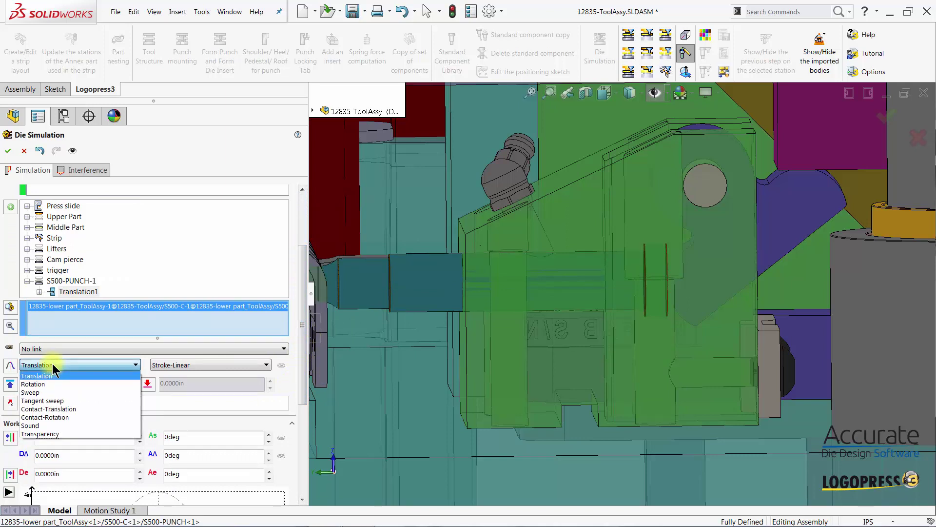
left_click(47, 409)
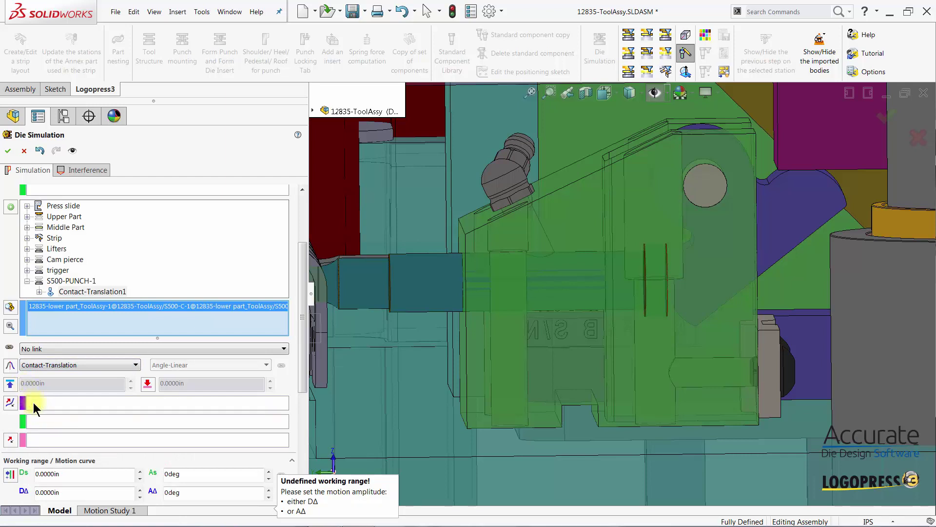
left_click(33, 402)
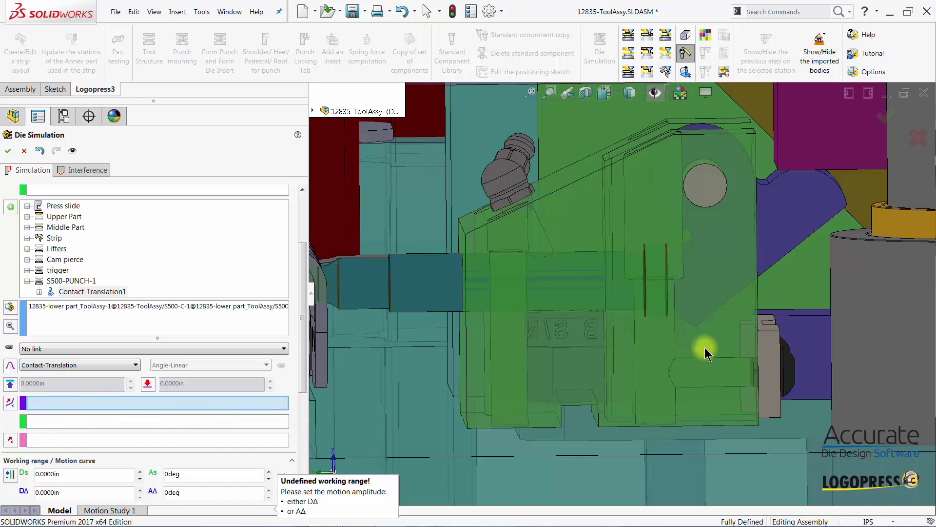
scroll(703, 337, "down", 5)
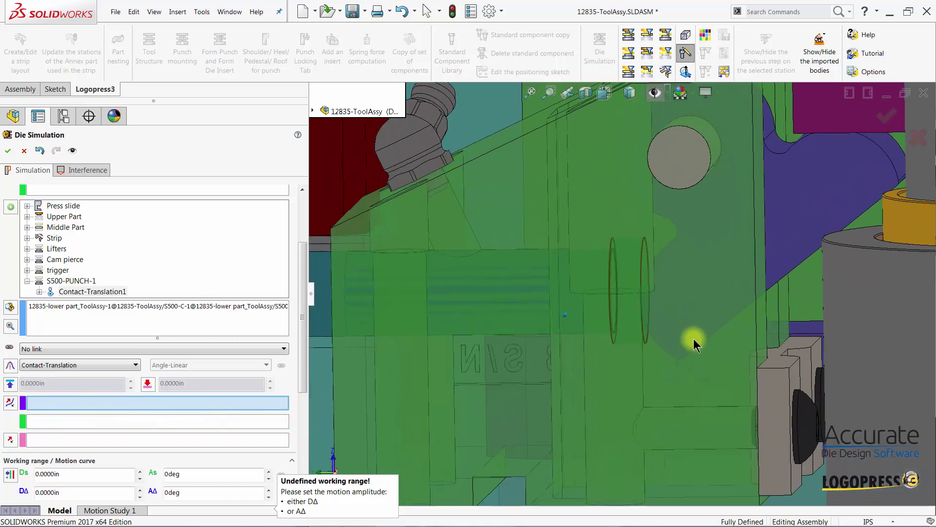
scroll(654, 371, "down", 2)
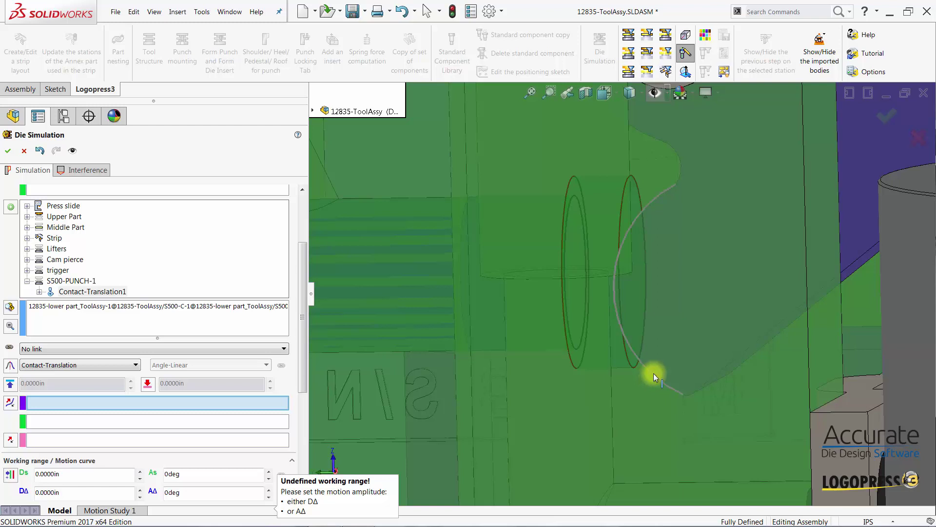
Set the trigger's Edge<4> as driving contact and Line2@Sketch2 as the punch's receiving contact
left_click(653, 373)
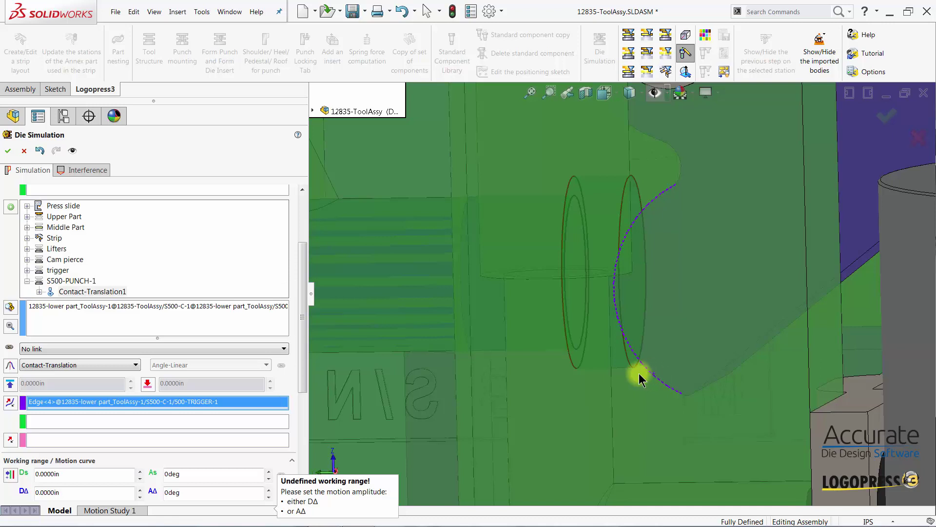
left_click(41, 417)
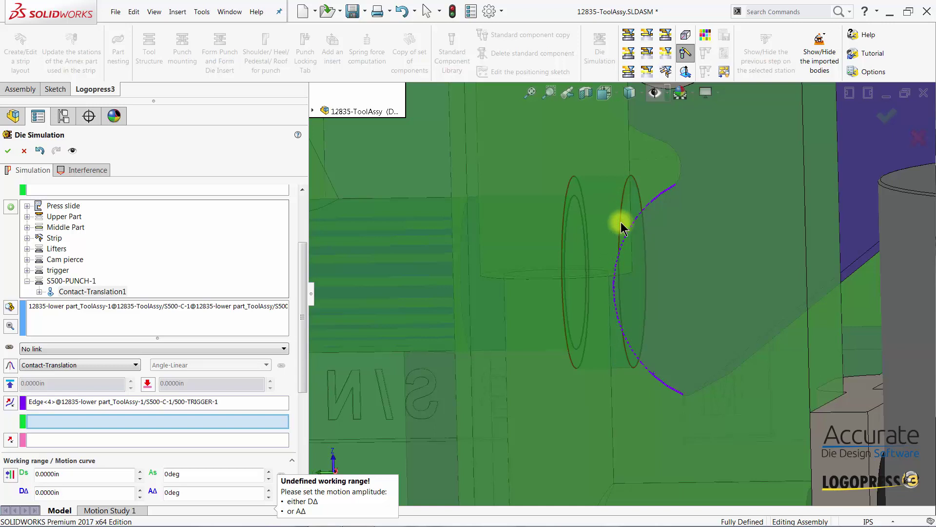
left_click(656, 94)
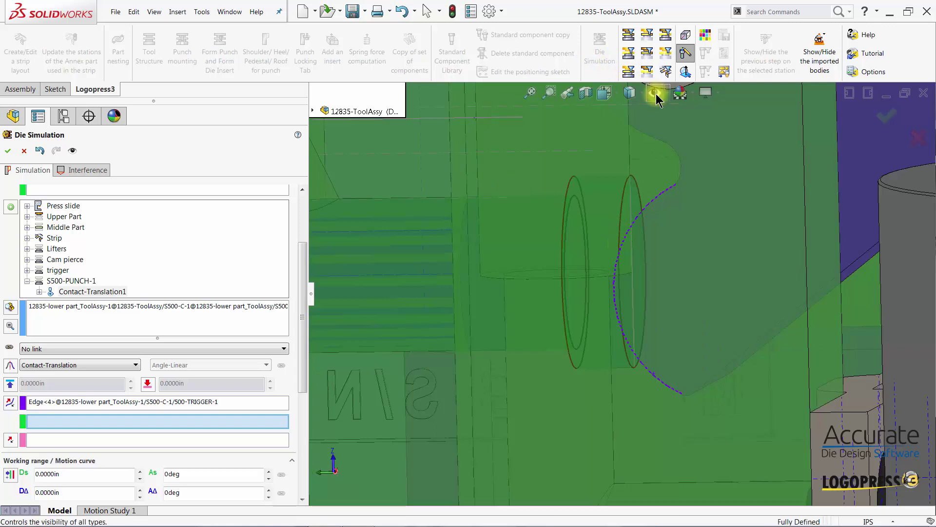
left_click(633, 254)
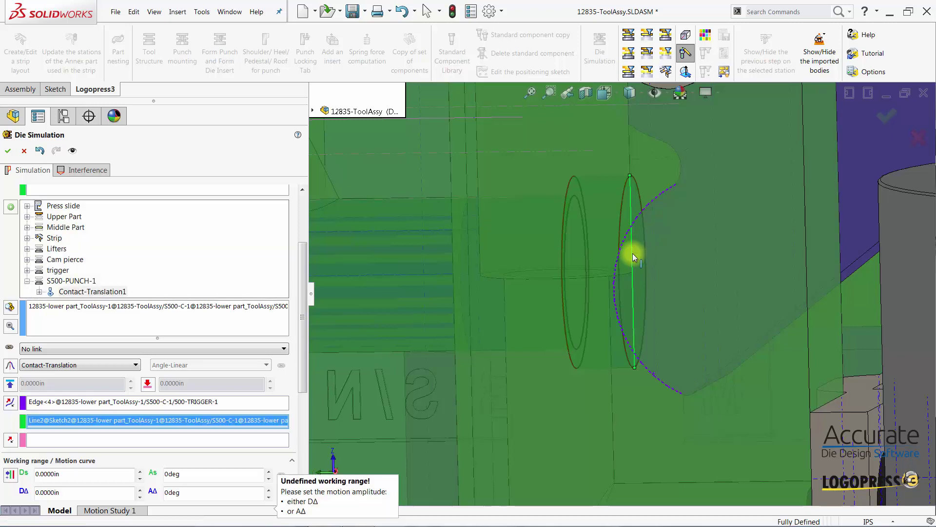
left_click(36, 442)
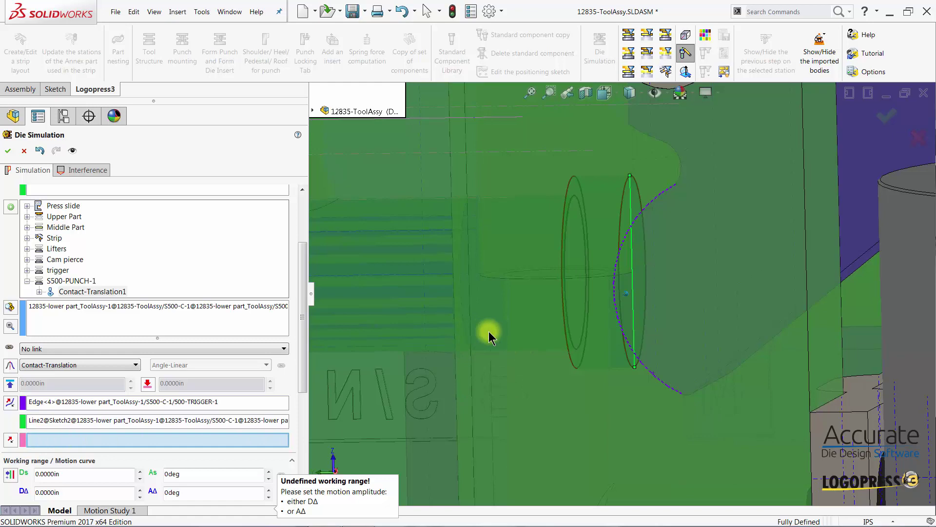
middle_click_drag(574, 309, 426, 262)
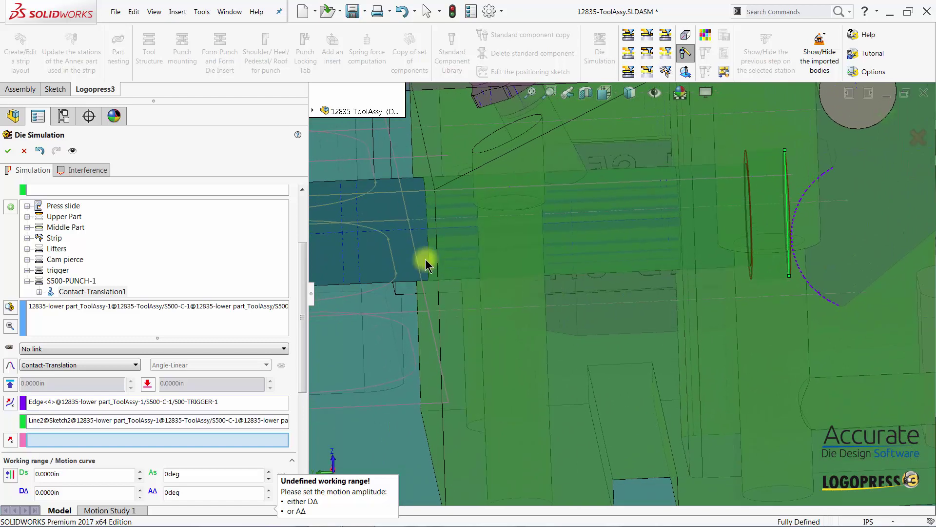
Set the punch's Axis<1> as the travel direction and show all reference geometry types
left_click(395, 229)
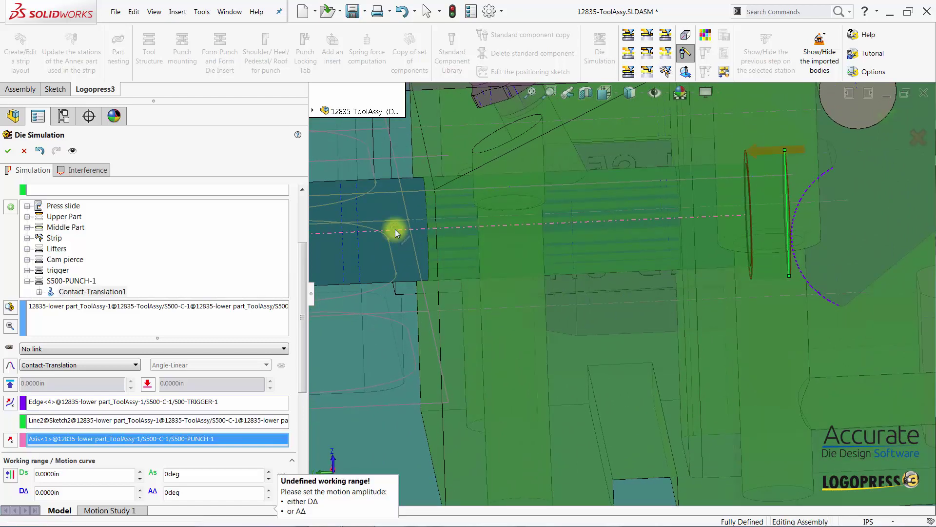
left_click(655, 93)
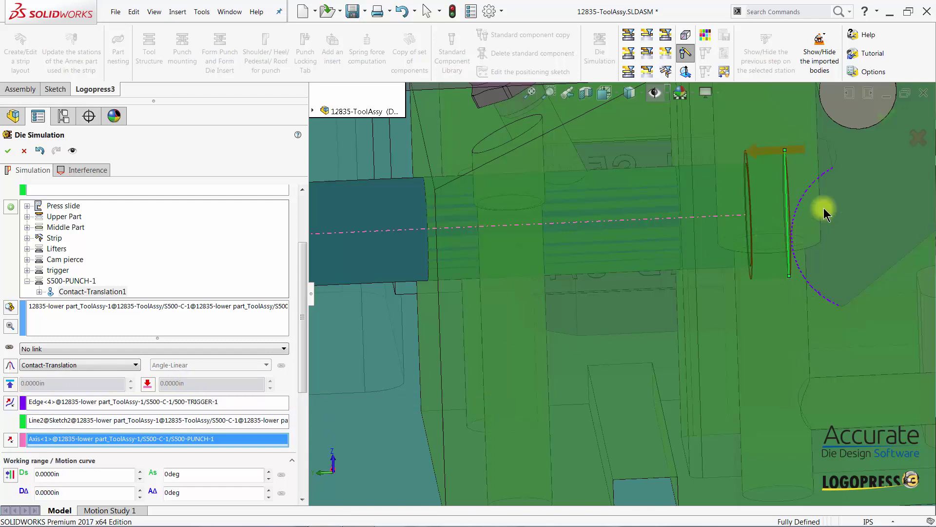
scroll(826, 255, "up", 5)
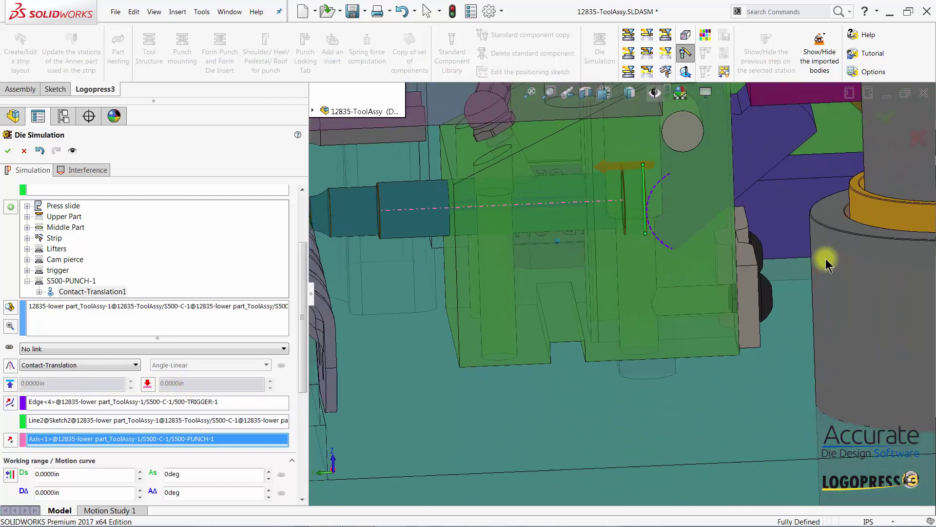
scroll(826, 262, "down", 5)
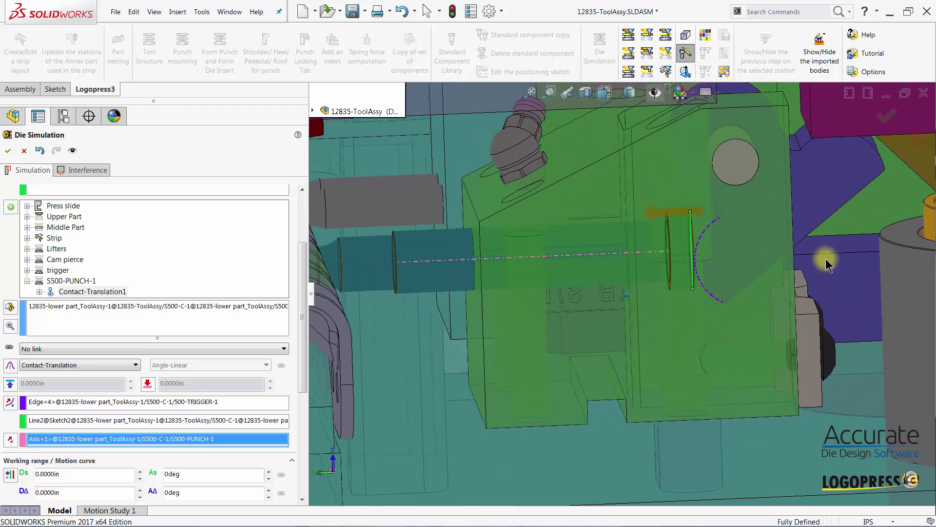
scroll(826, 262, "down", 2)
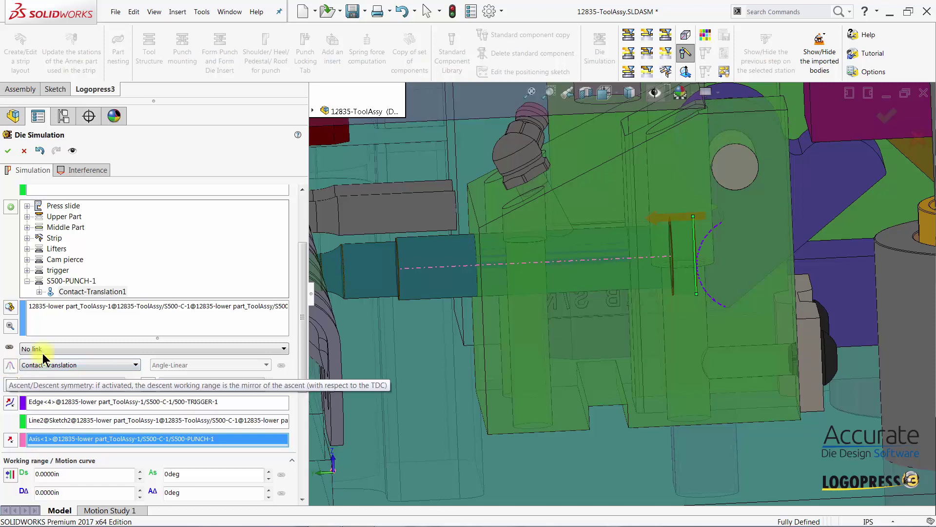
Test-run the die simulation, then pause it and reset it to the start
mouse_move(302, 288)
left_mouse_down()
mouse_move(312, 256)
mouse_move(303, 234)
left_mouse_up()
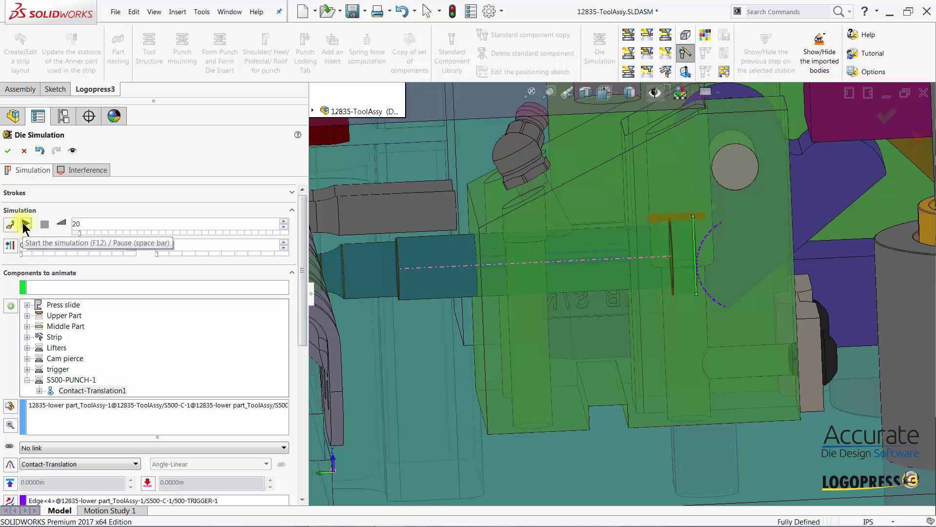
left_click(25, 224)
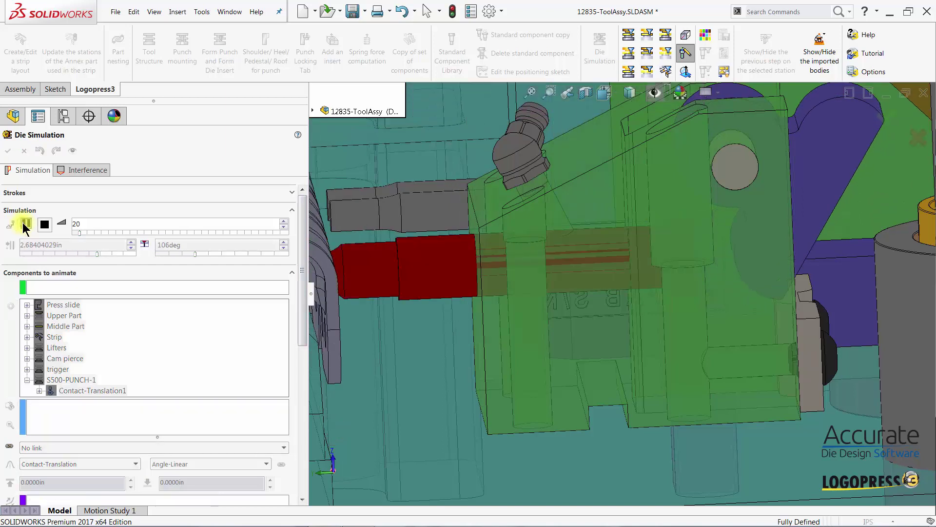
left_click(26, 225)
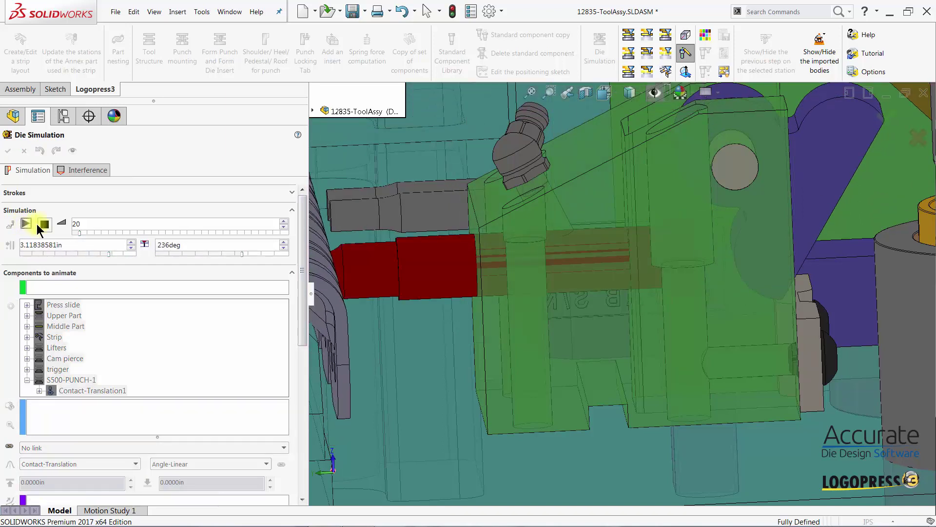
left_click(43, 227)
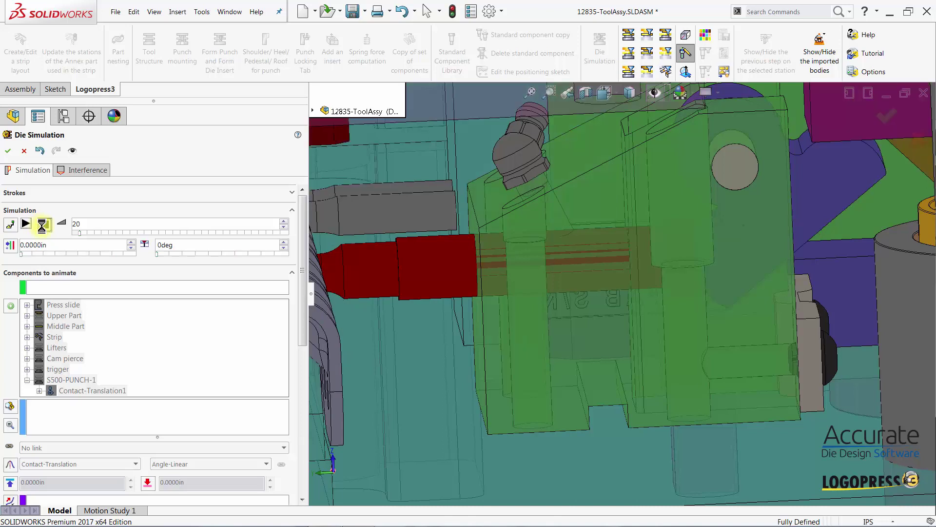
Enable Ascent/Descent symmetry for the punch's travel, rerun the simulation, then stop it
left_click(8, 466)
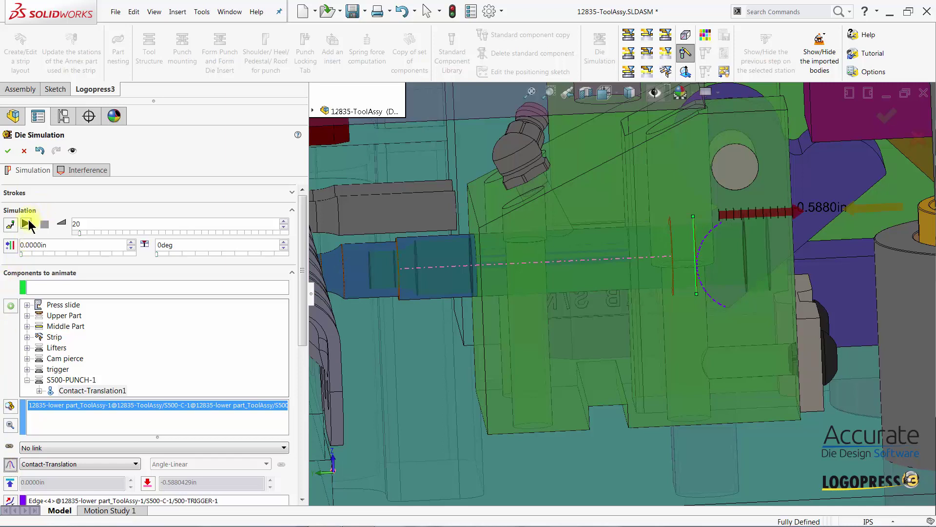
left_click(26, 224)
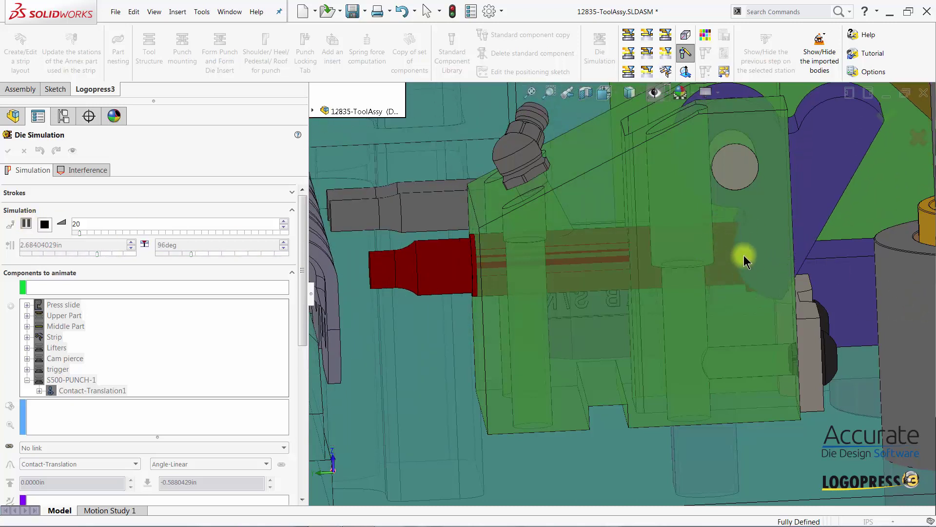
left_click(45, 225)
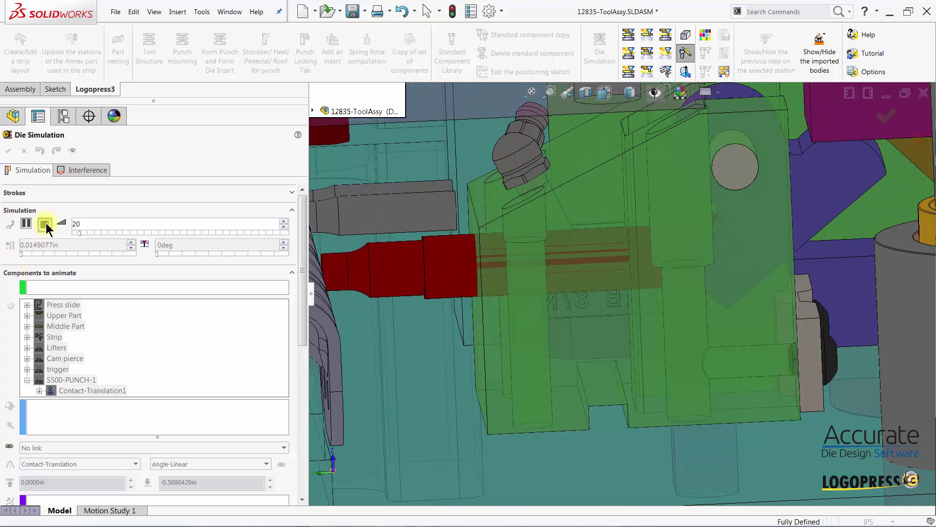
Reverse the punch's driving contact for 0.3038 in of travel and replay the simulation
left_click_drag(304, 272, 303, 345)
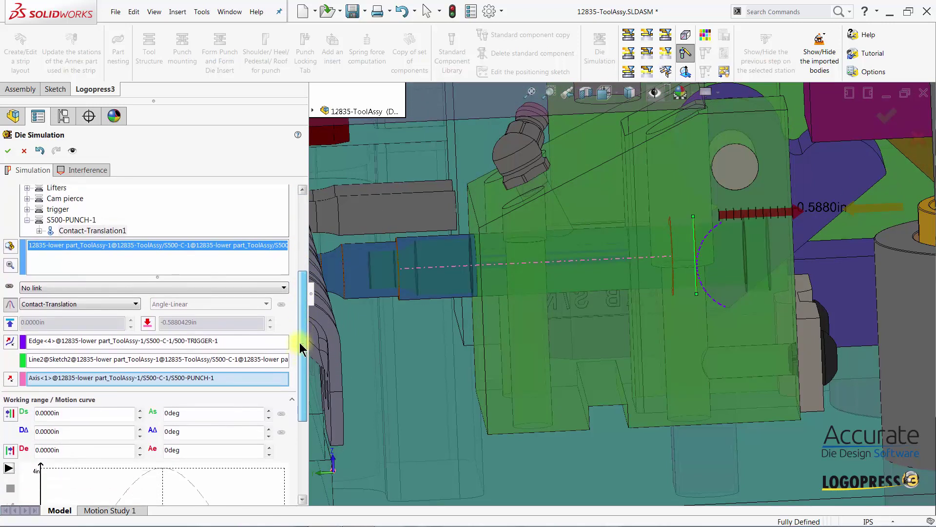
left_click(11, 342)
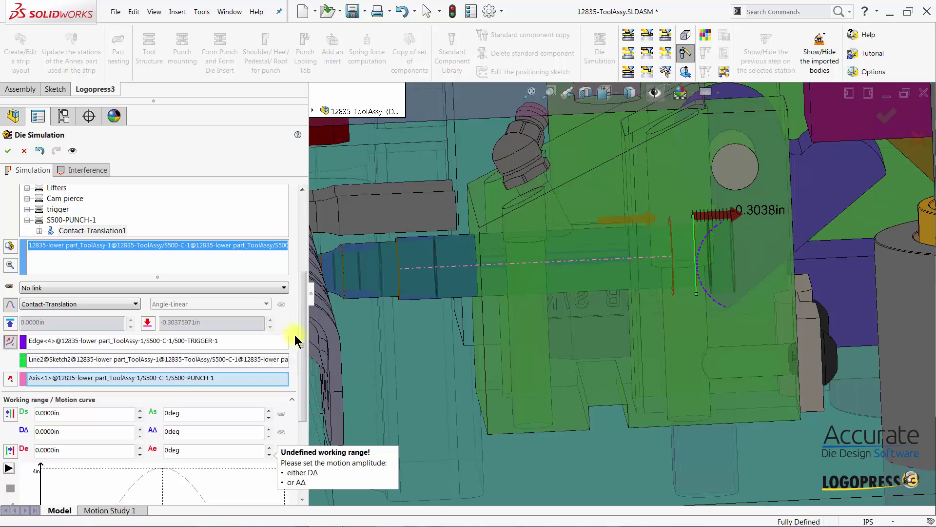
left_click_drag(303, 323, 304, 261)
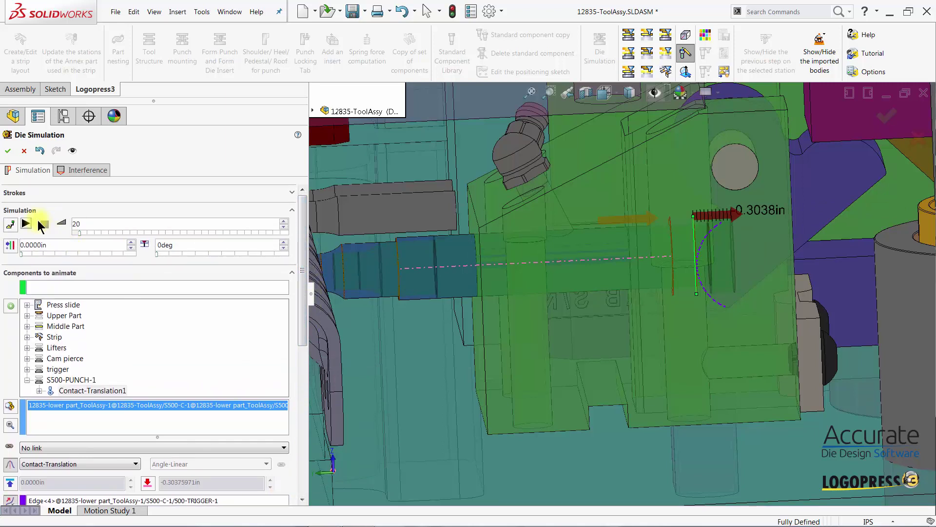
left_click(26, 223)
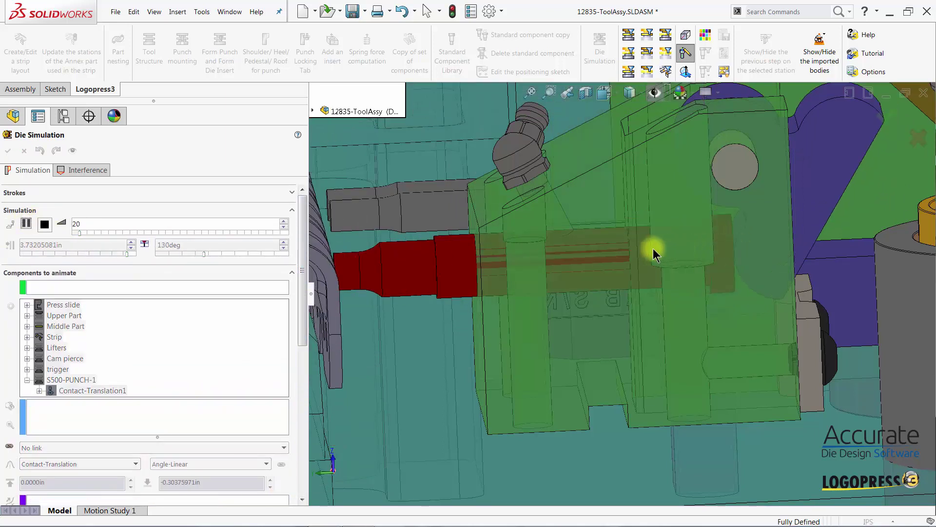